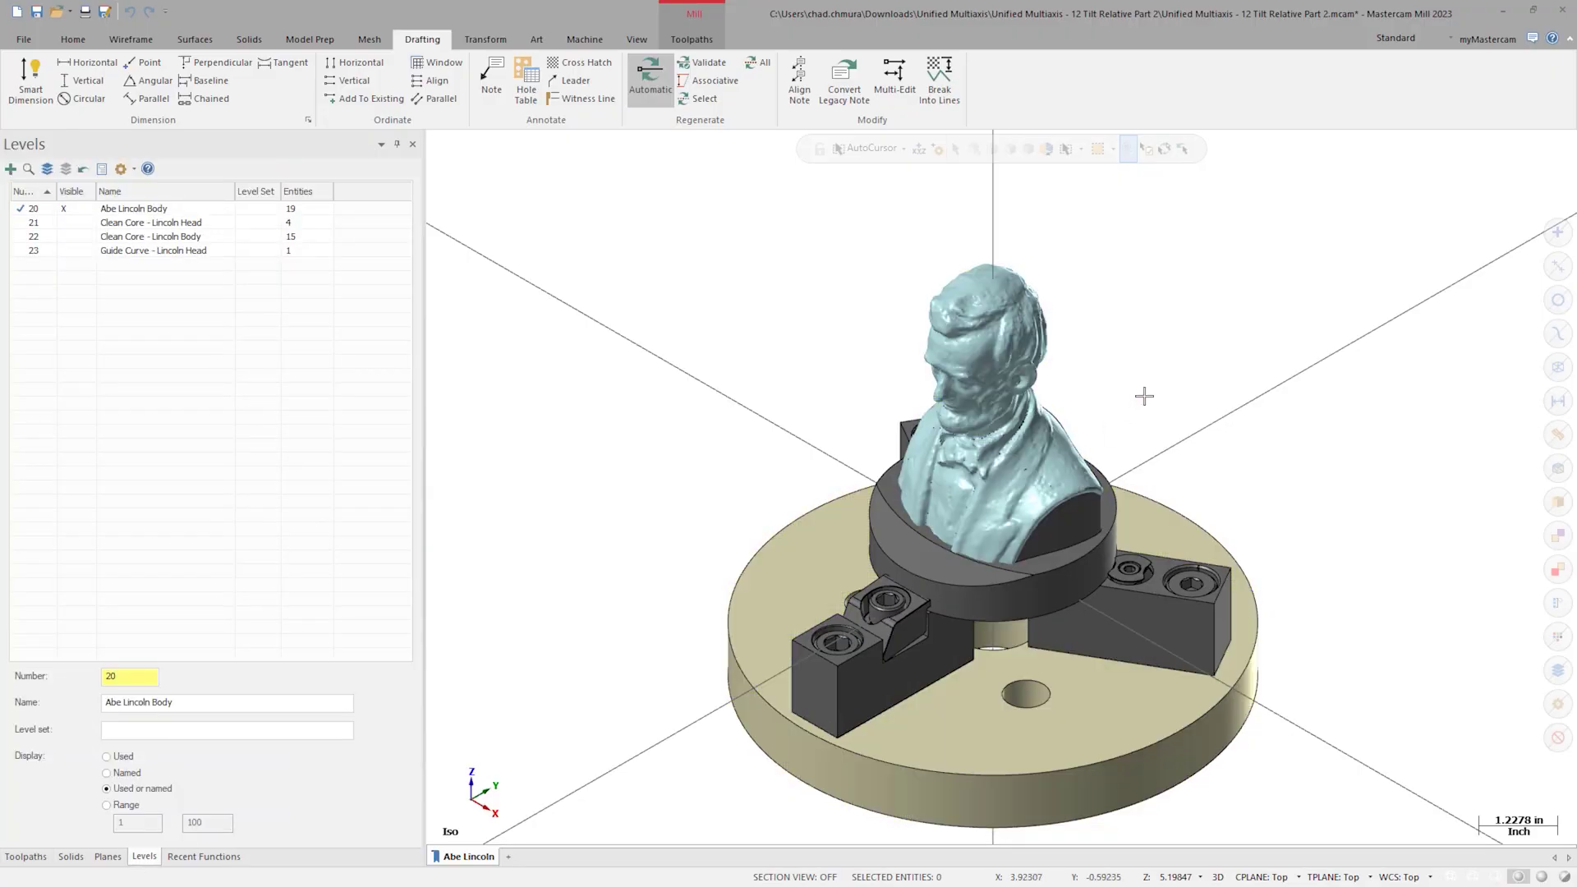
# Copy the Lincoln bust mesh onto new level 24 with Change Level.
pyautogui.rightClick(786, 340)
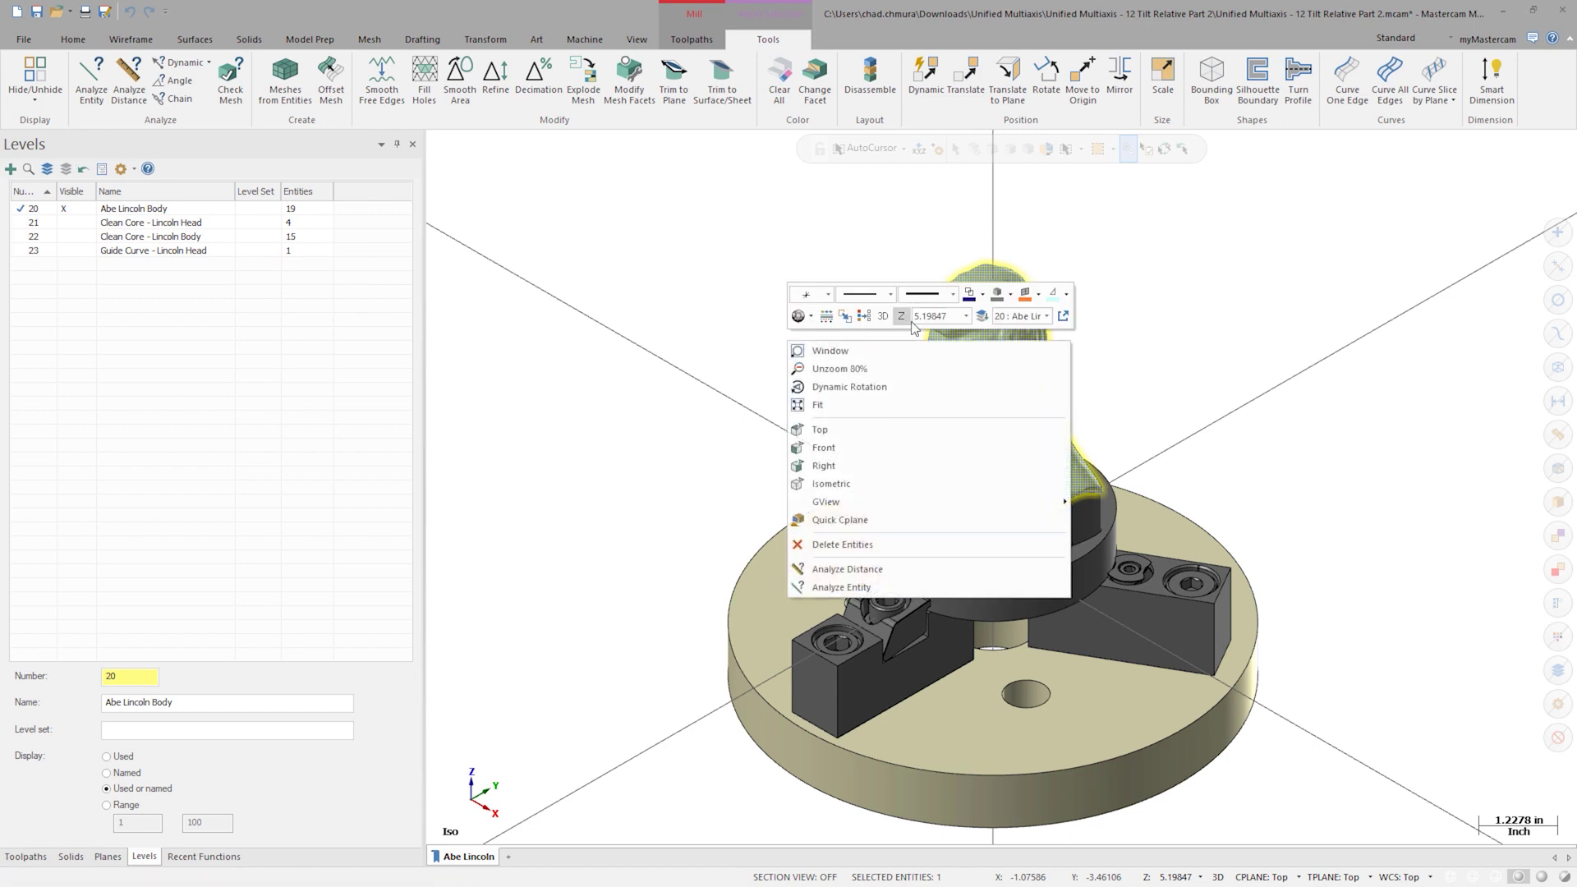
pyautogui.click(964, 315)
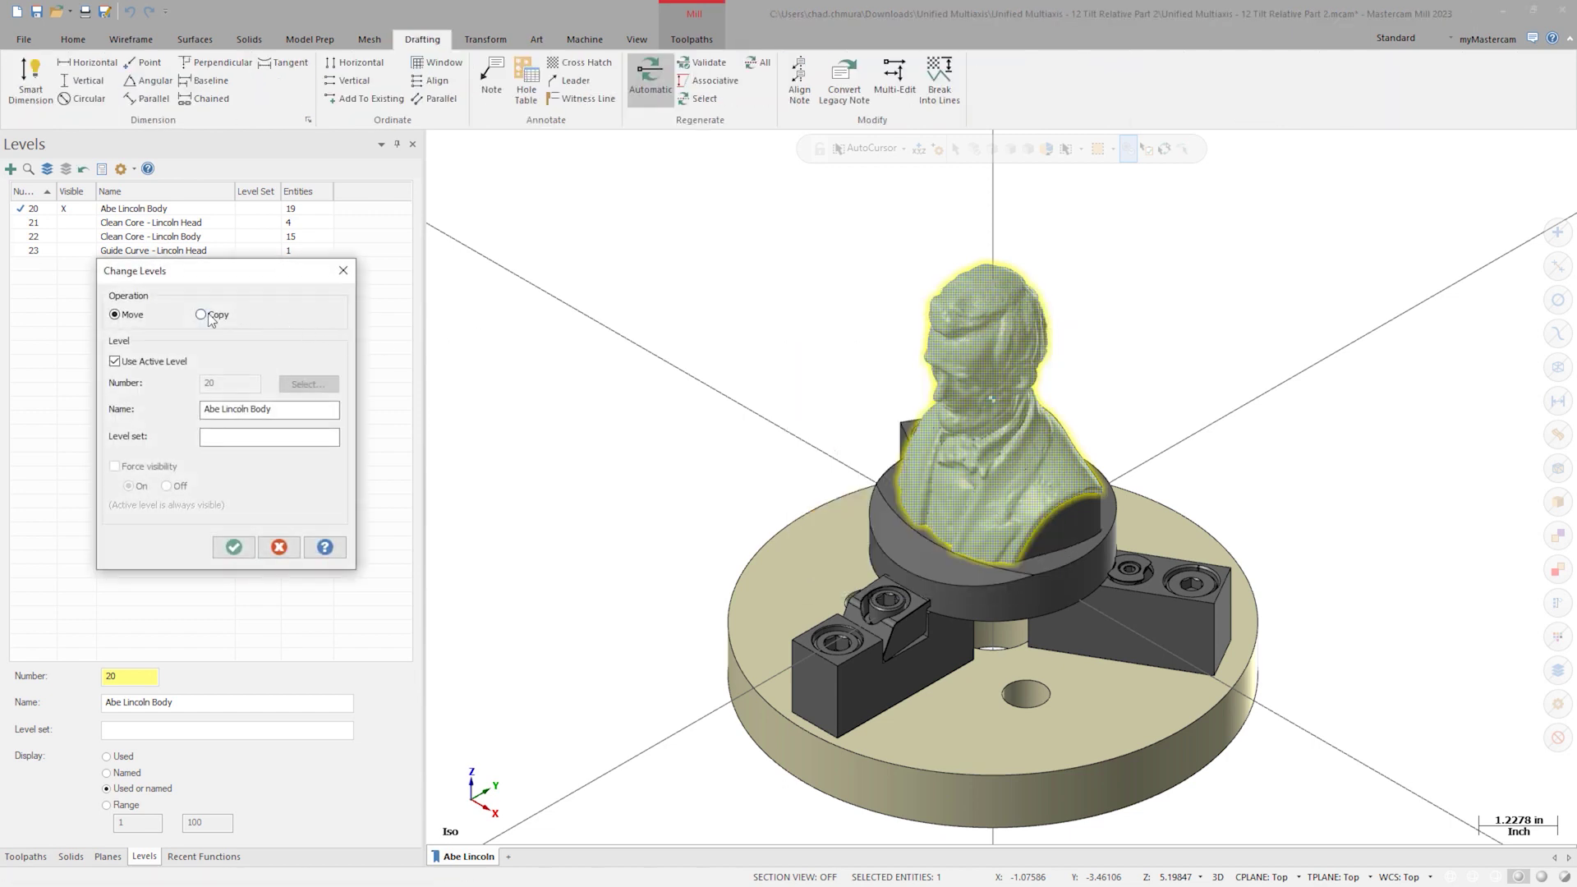
pyautogui.write('24')
pyautogui.click(234, 548)
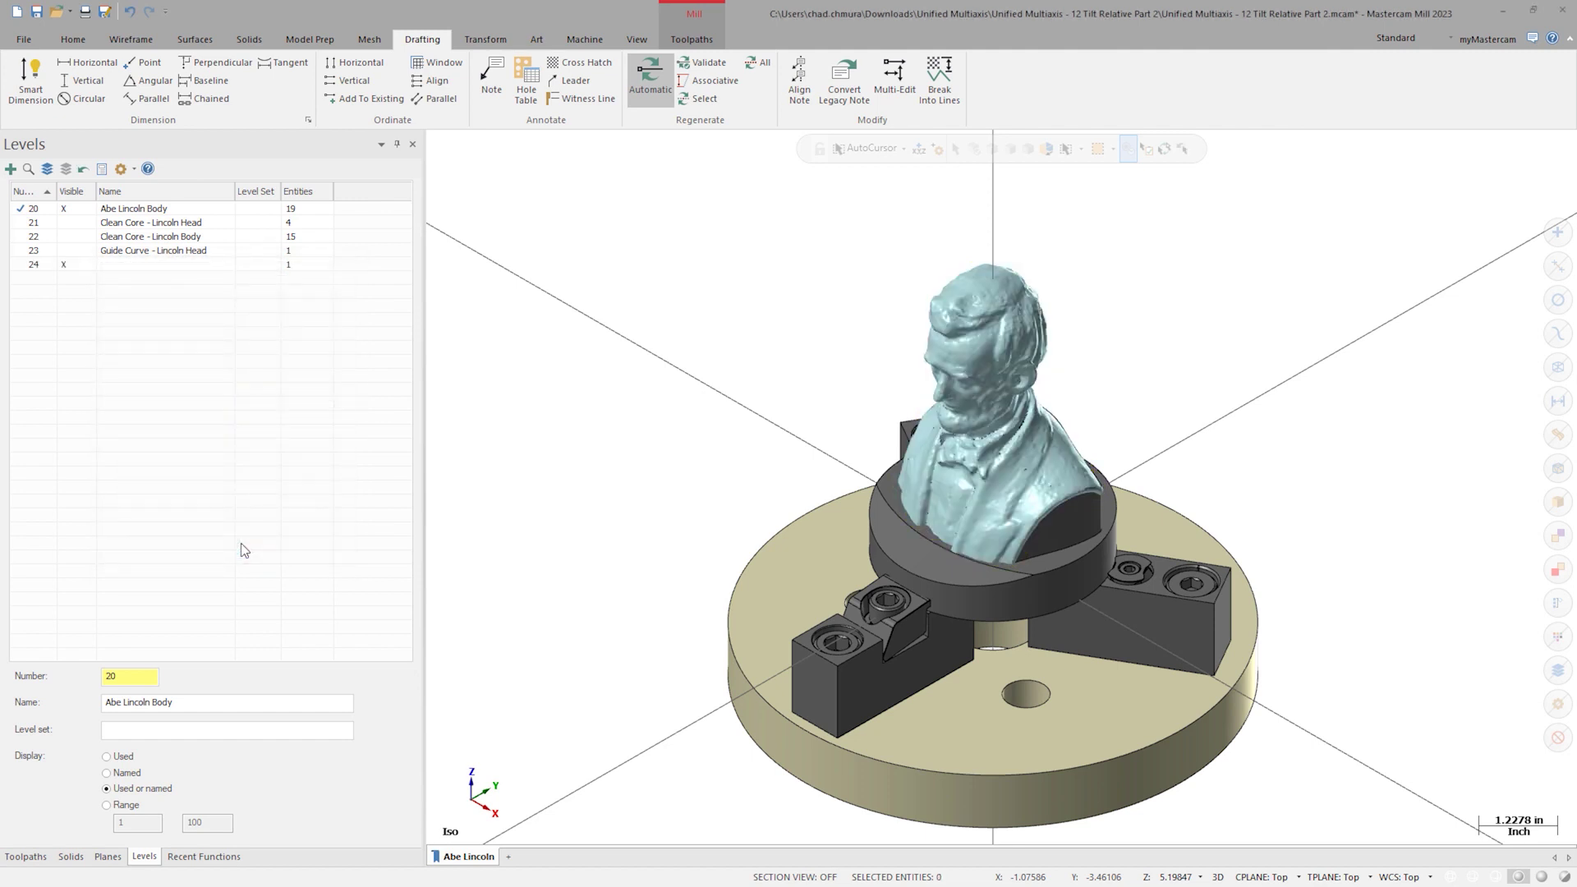
# Make level 24 current and hide the Abe Lincoln Body level 20.
pyautogui.click(47, 266)
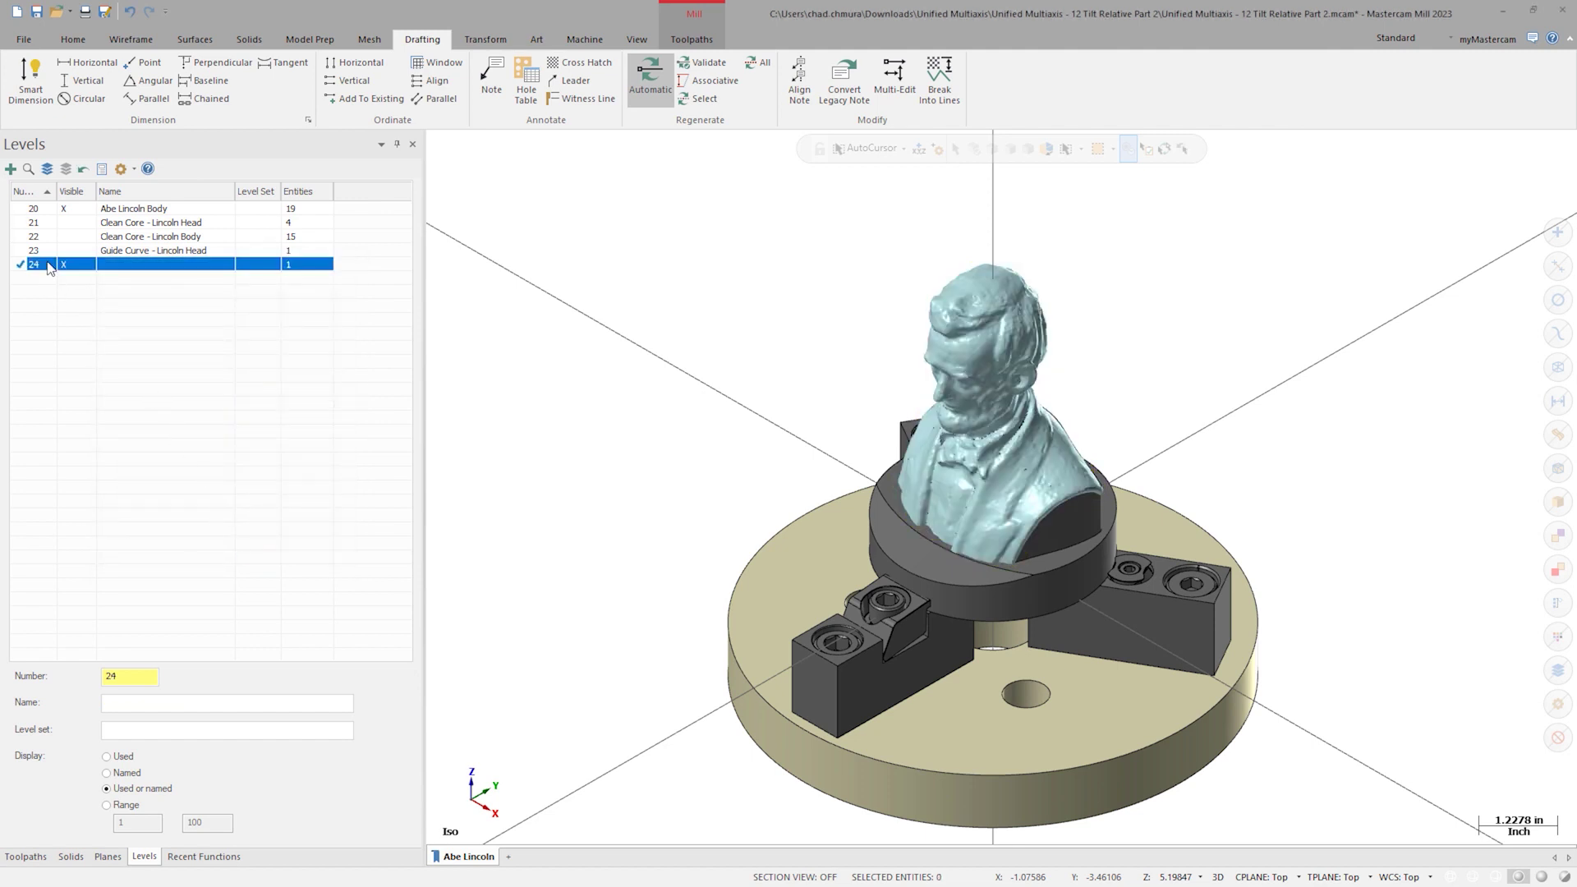
pyautogui.click(72, 210)
pyautogui.click(369, 40)
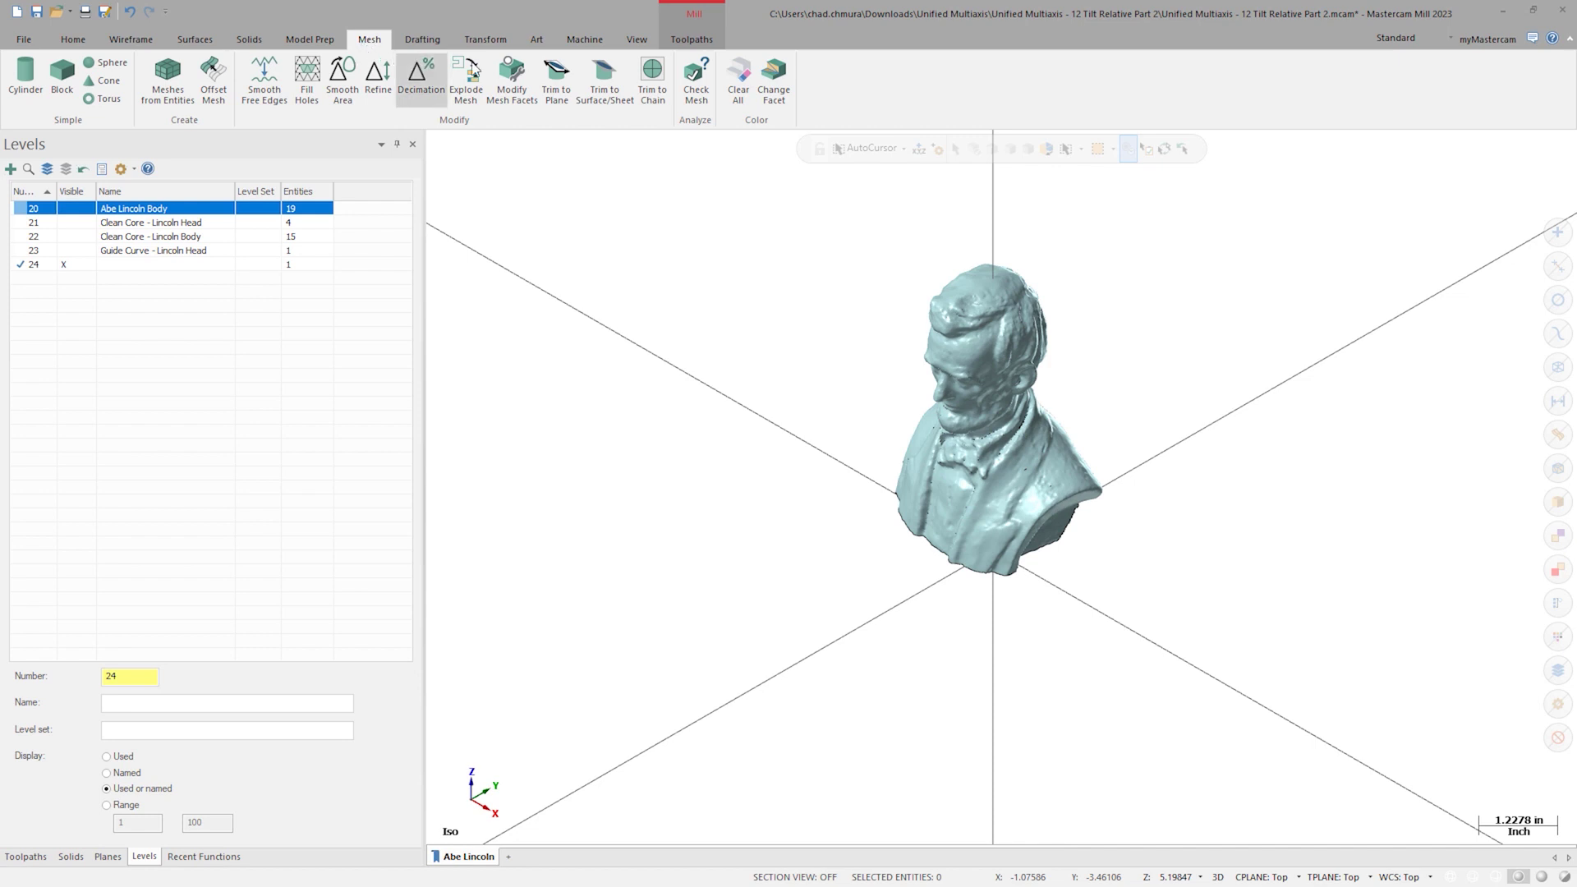
# Run Check Mesh on the bust copy, deleting problem facets without saving geometry.
pyautogui.click(696, 77)
pyautogui.scroll(2, 977, 376)
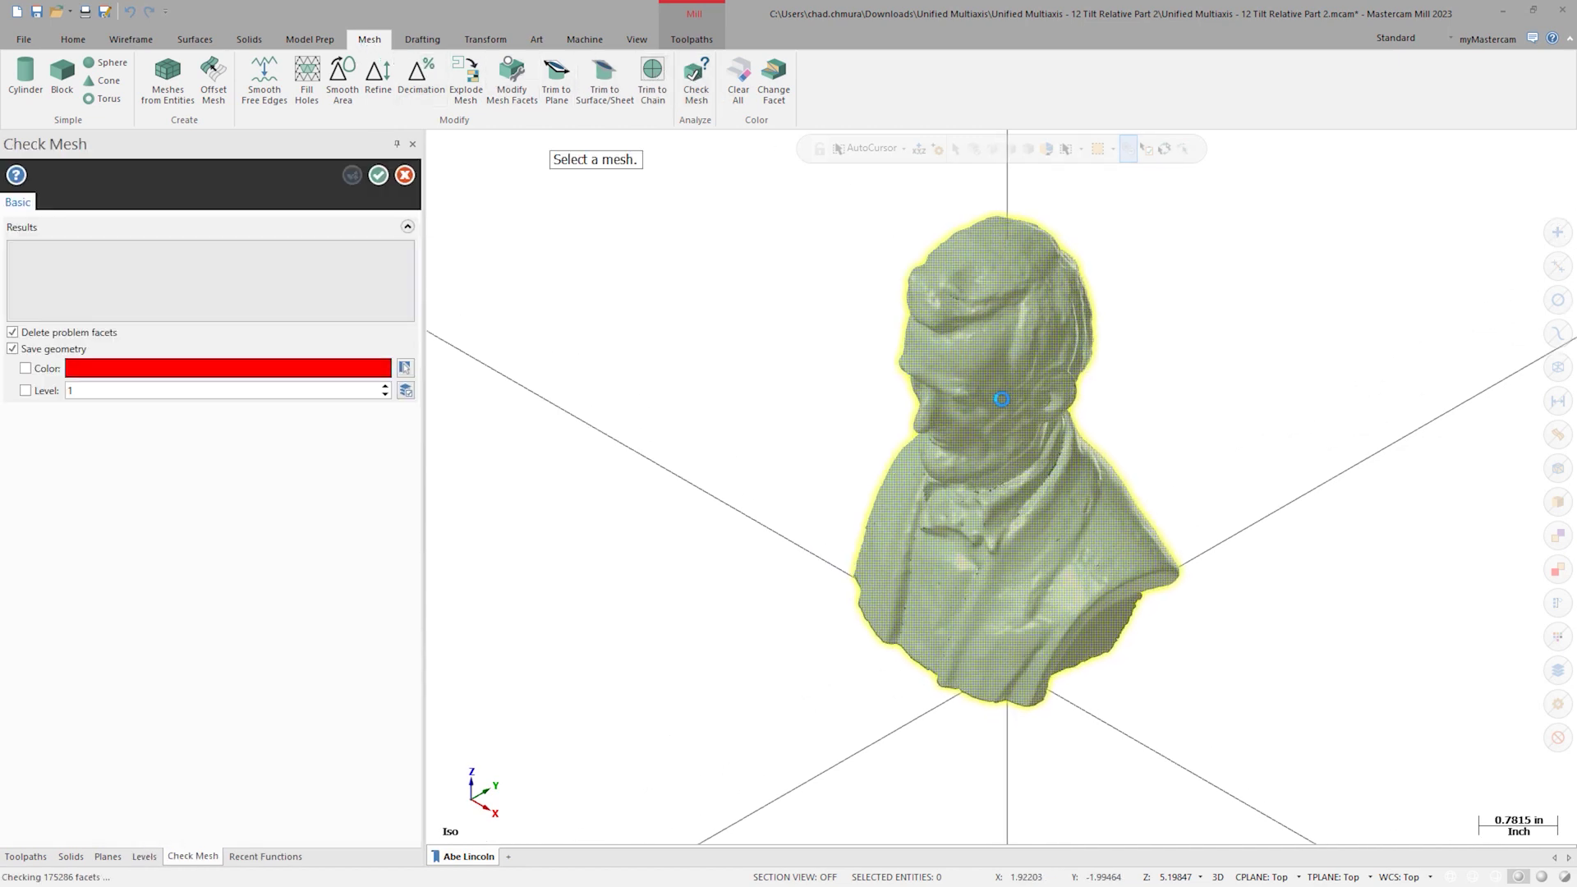
pyautogui.click(1003, 397)
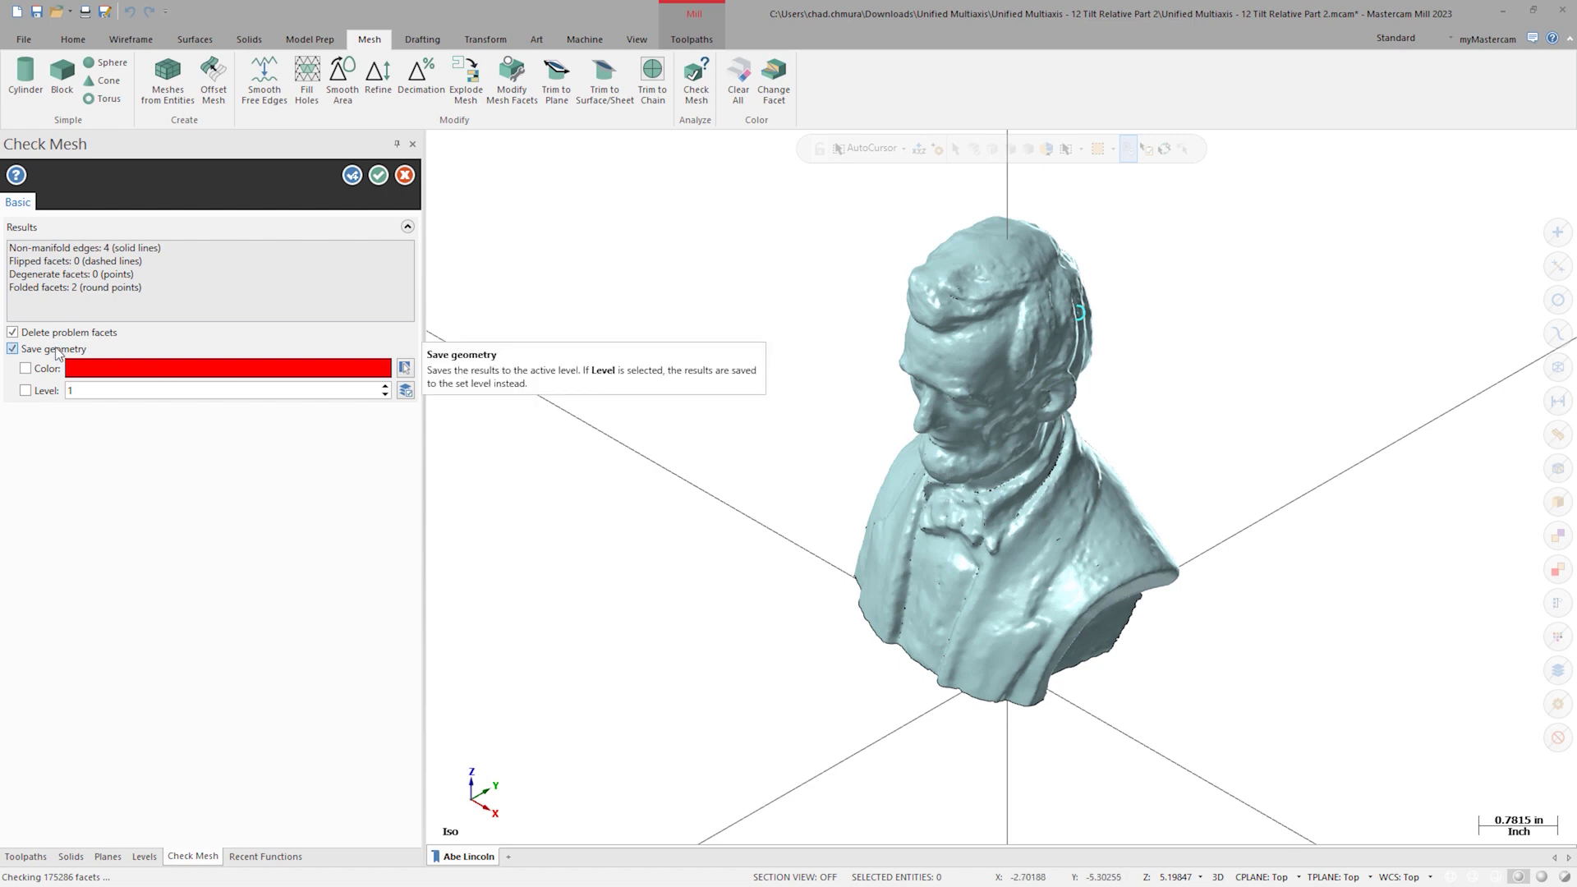
pyautogui.click(55, 350)
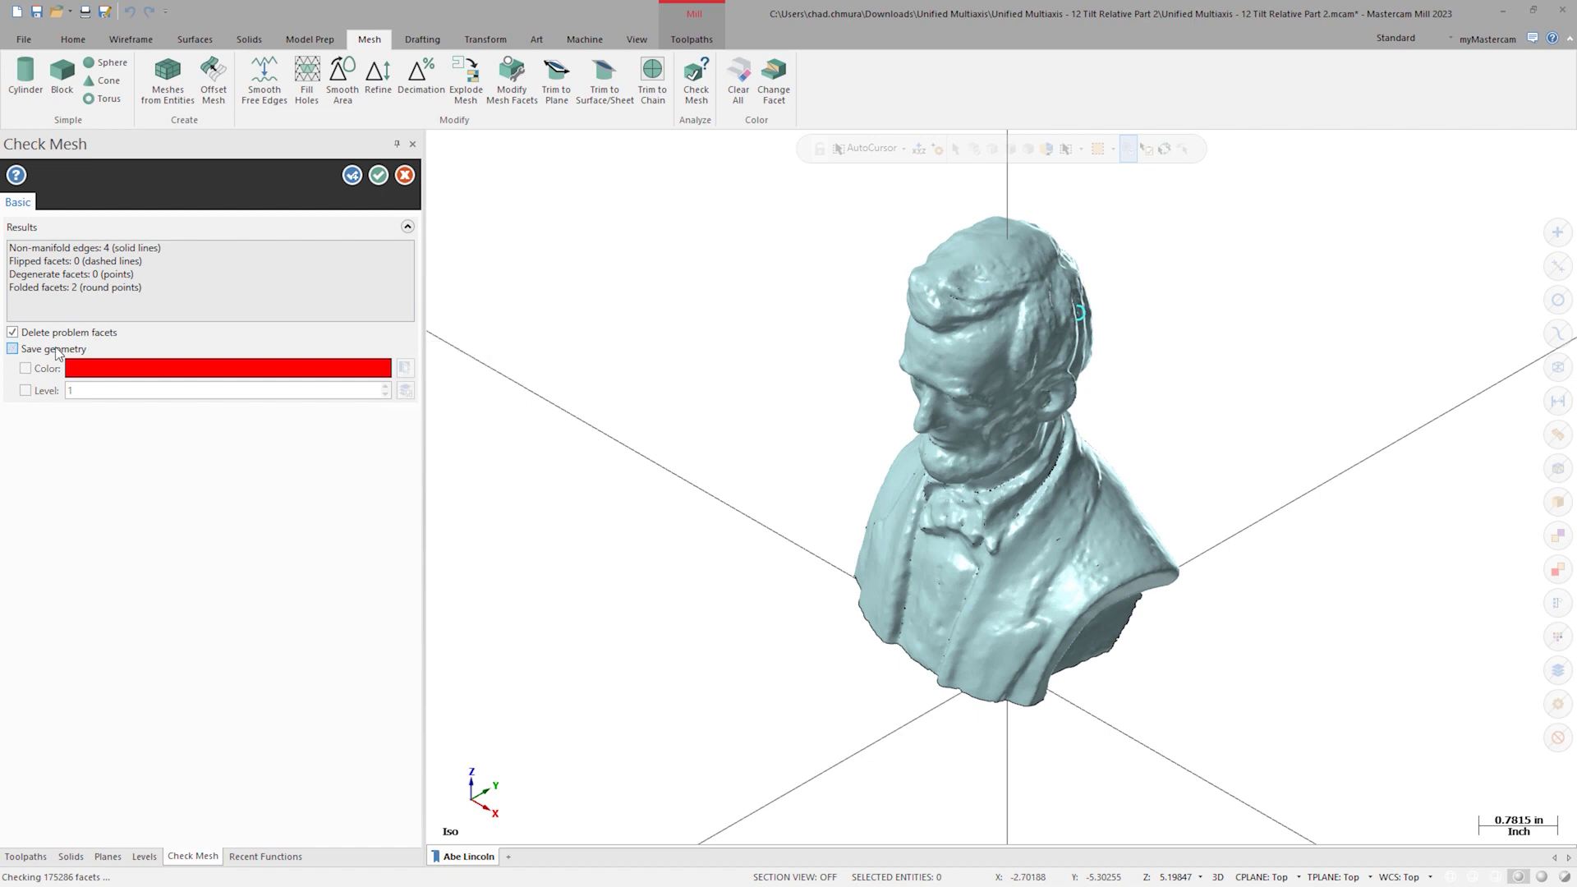
pyautogui.click(381, 177)
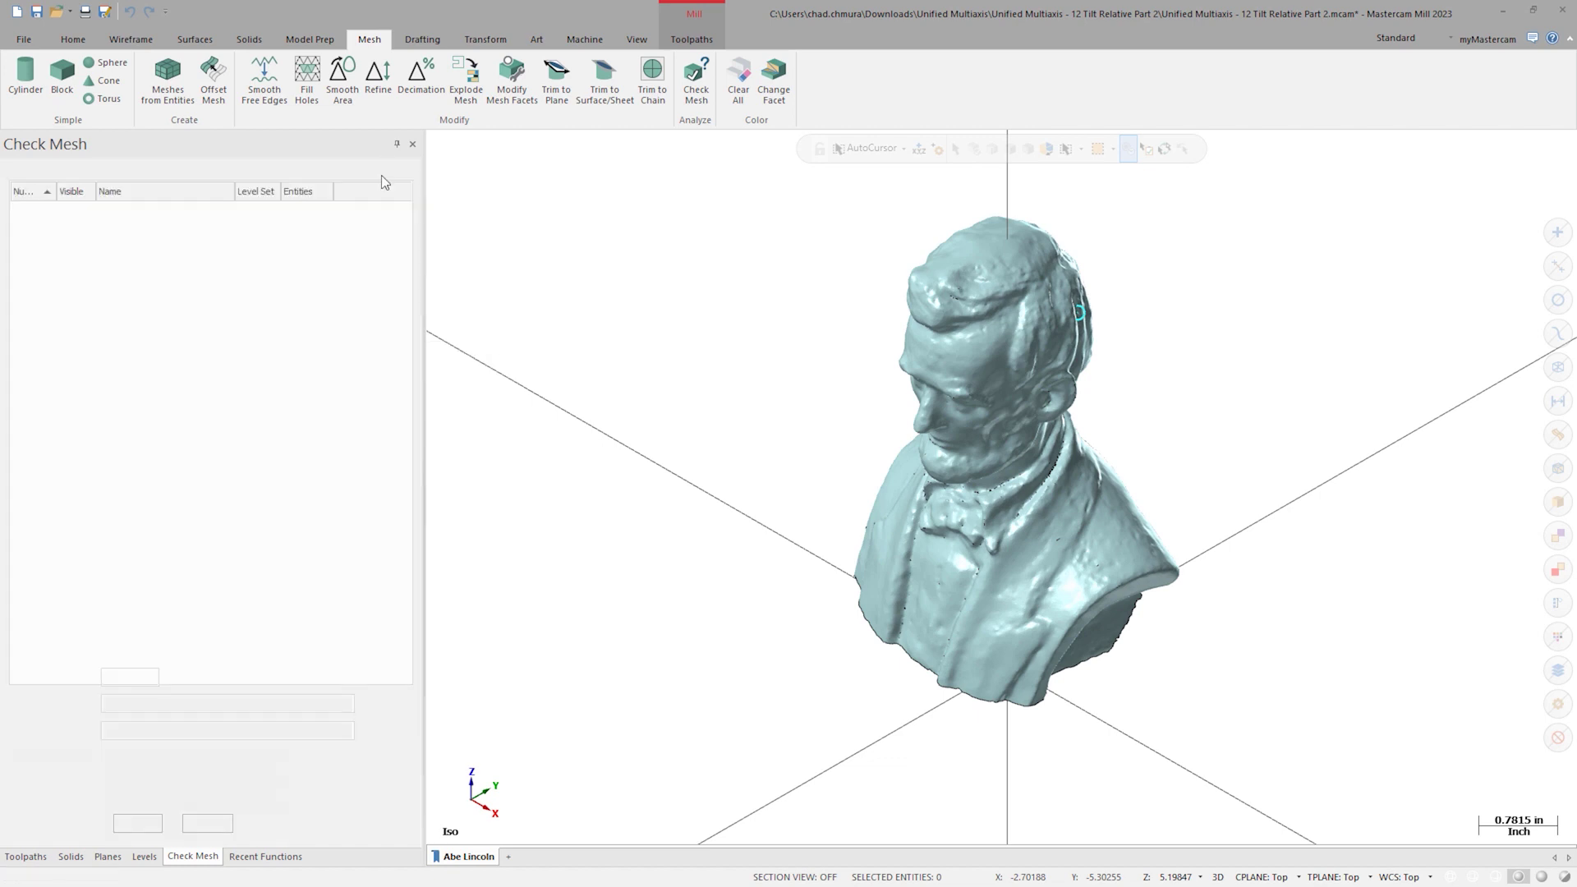
pyautogui.click(349, 87)
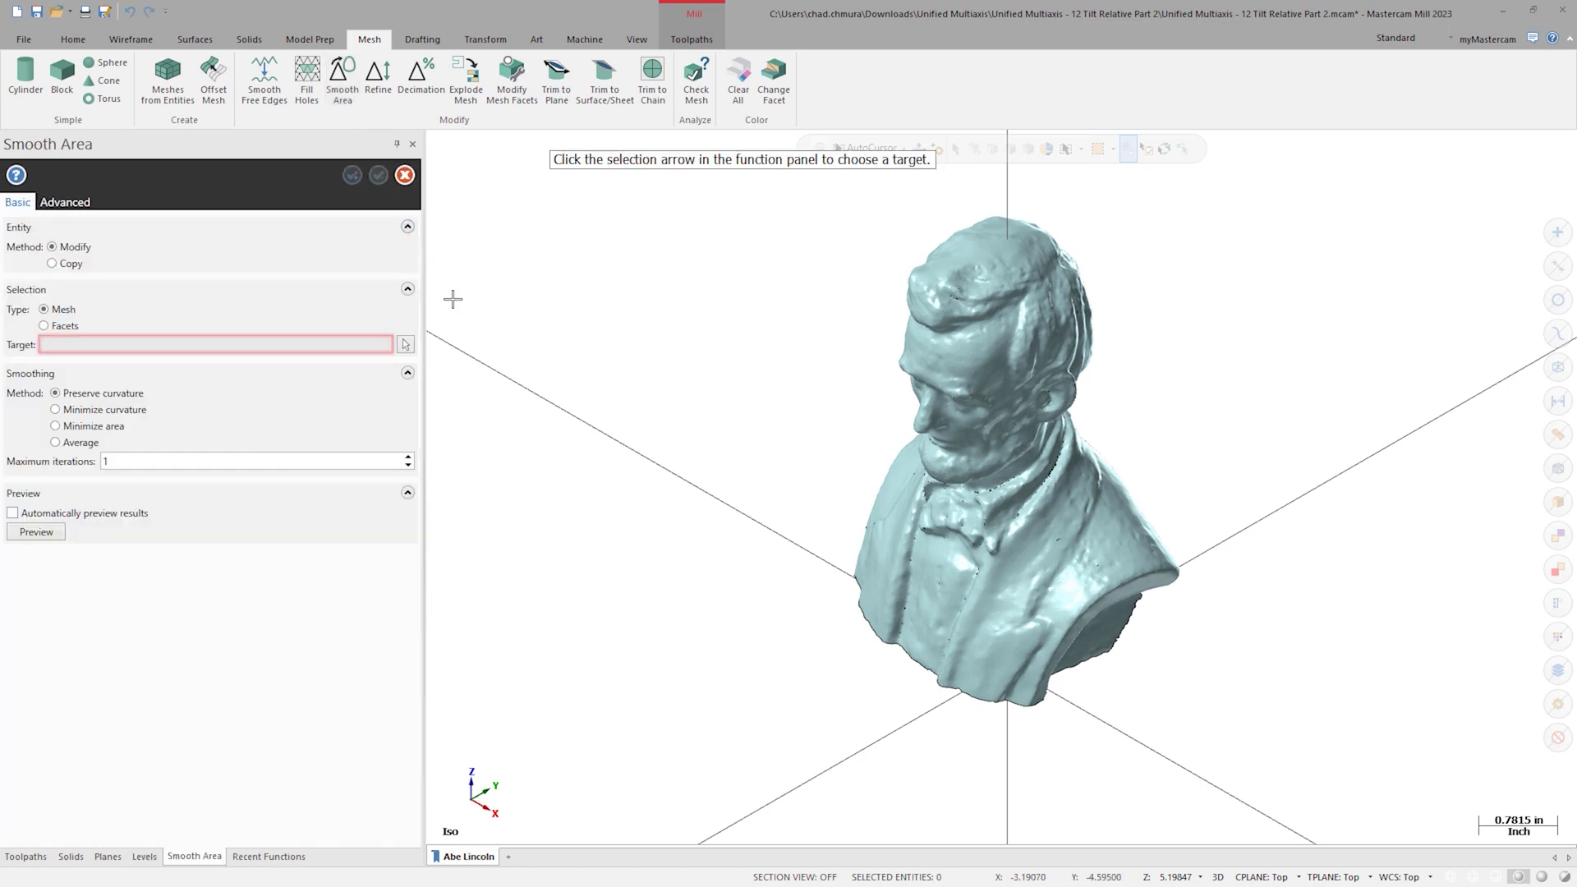
# Smooth the whole bust copy using Minimize area with 10 iterations, previewing before accepting.
pyautogui.click(406, 346)
pyautogui.click(919, 444)
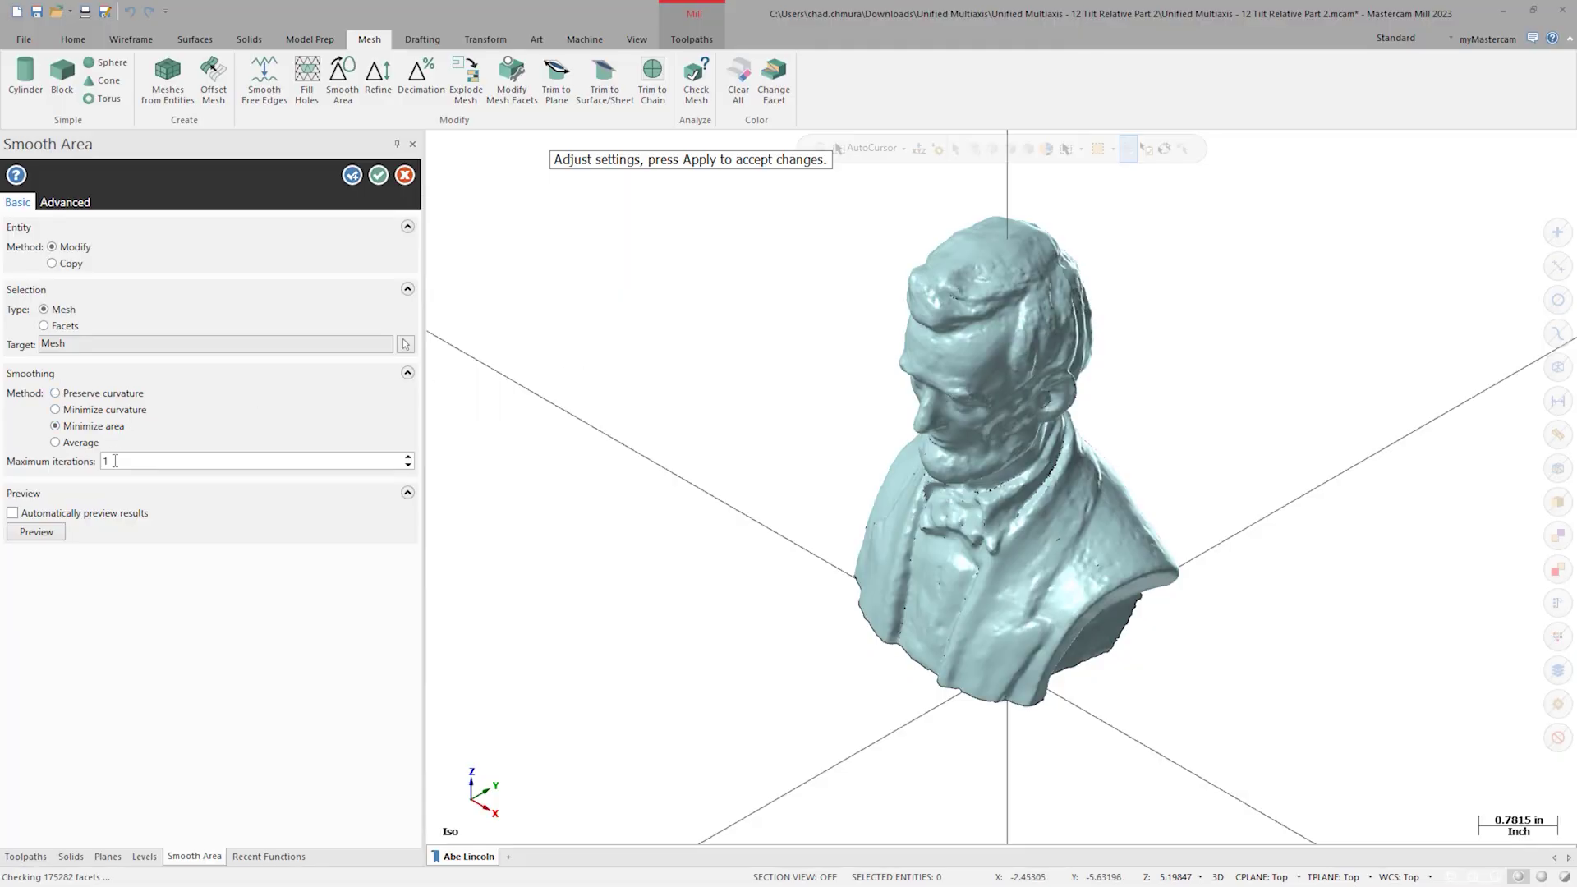
pyautogui.click(56, 534)
pyautogui.write('10')
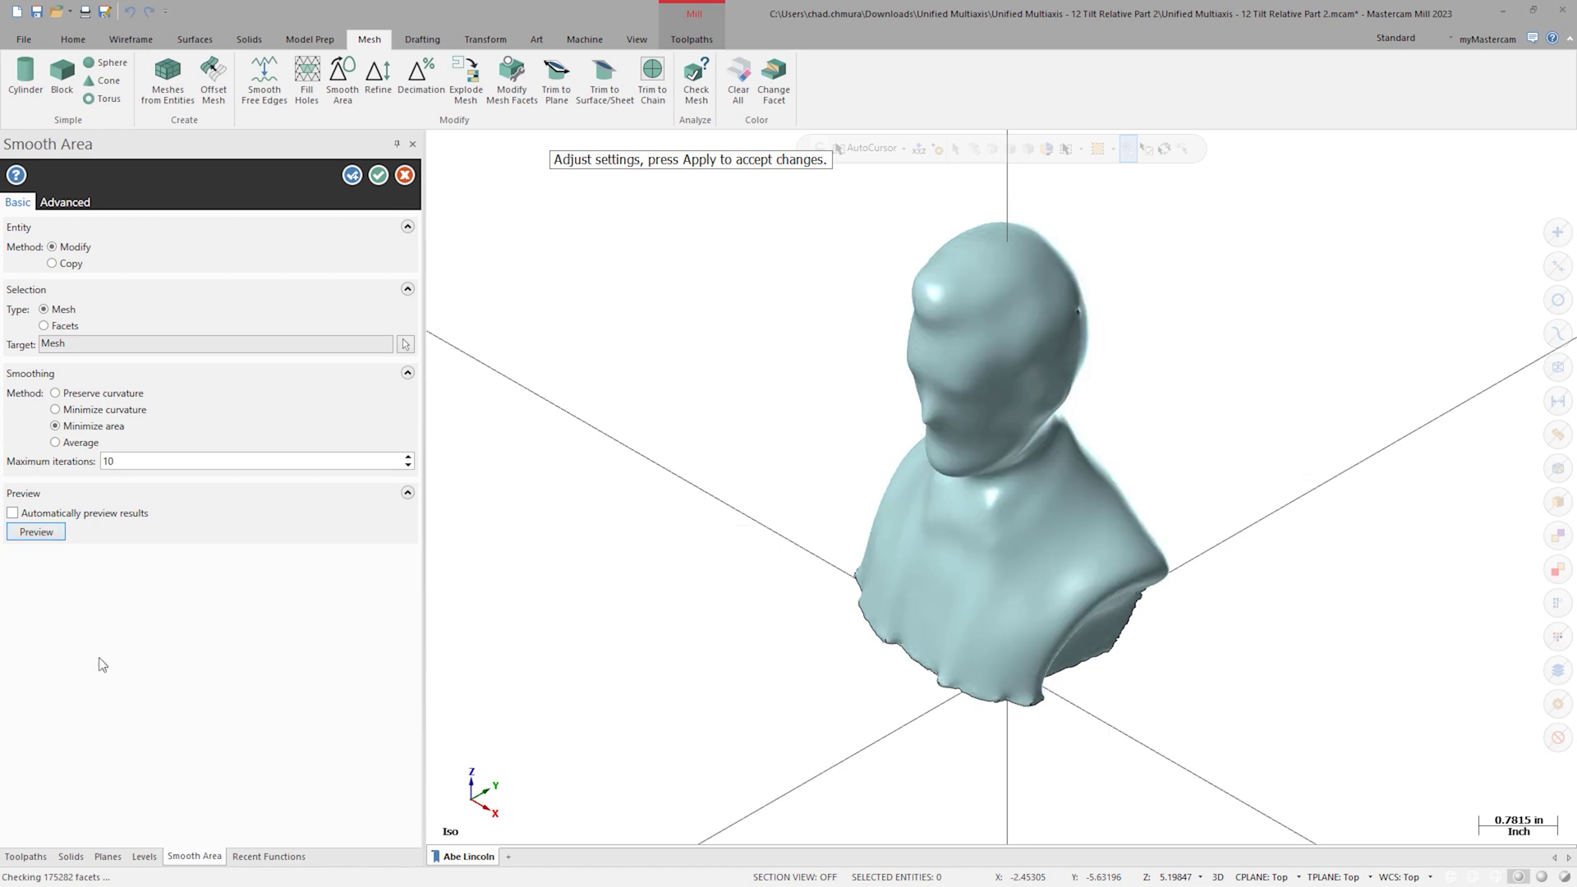
pyautogui.click(377, 176)
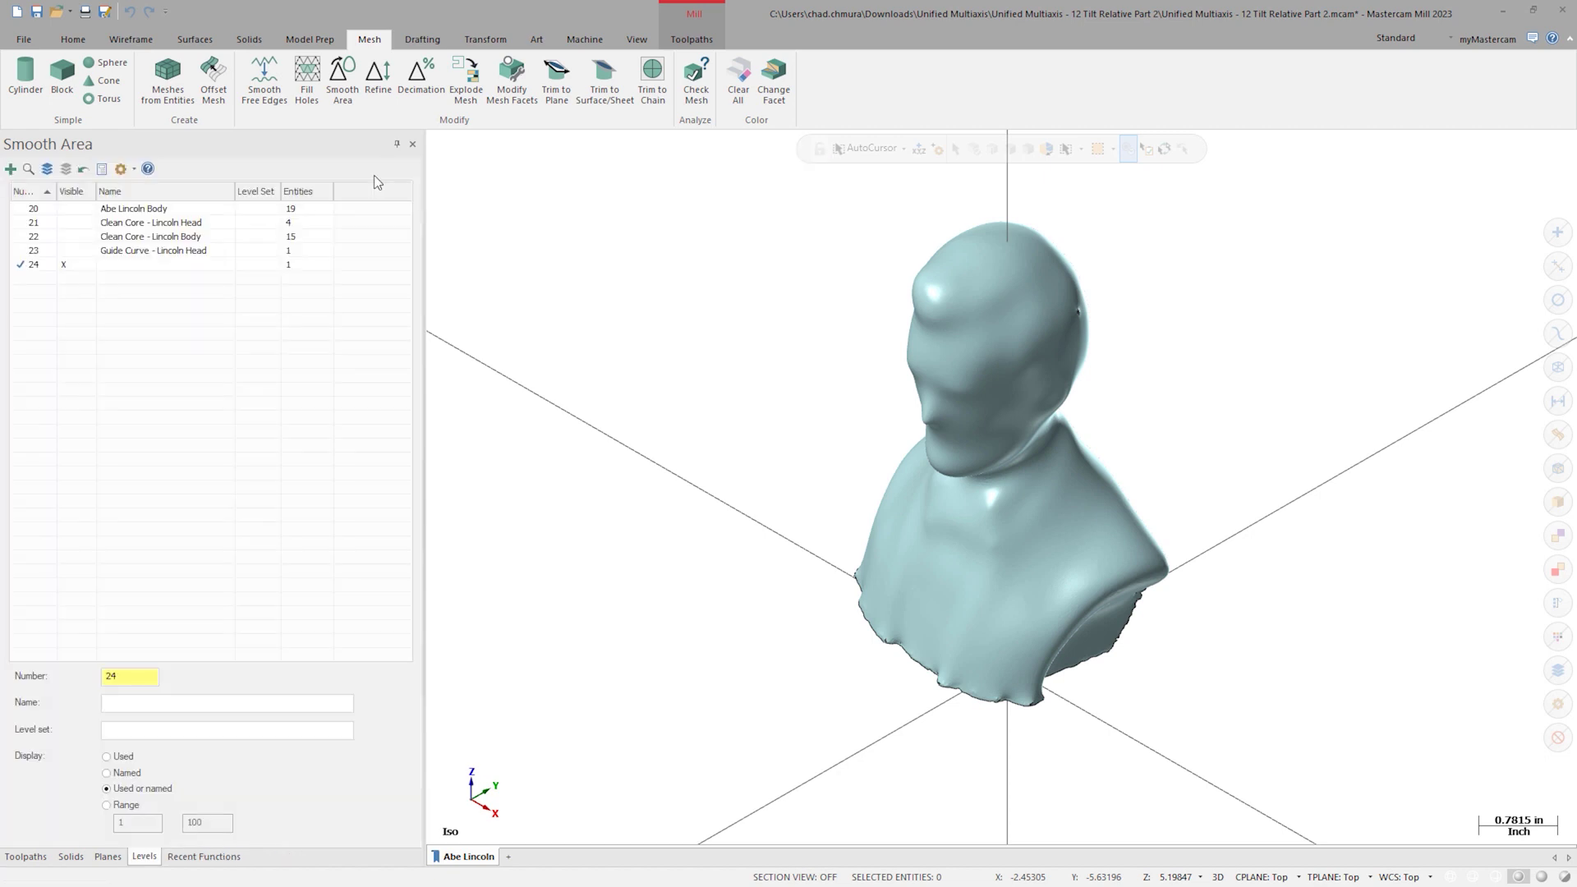
pyautogui.click(23, 855)
# Make the smoothed bust the Unified Guide tilt reference surface and regenerate the toolpath.
pyautogui.click(138, 271)
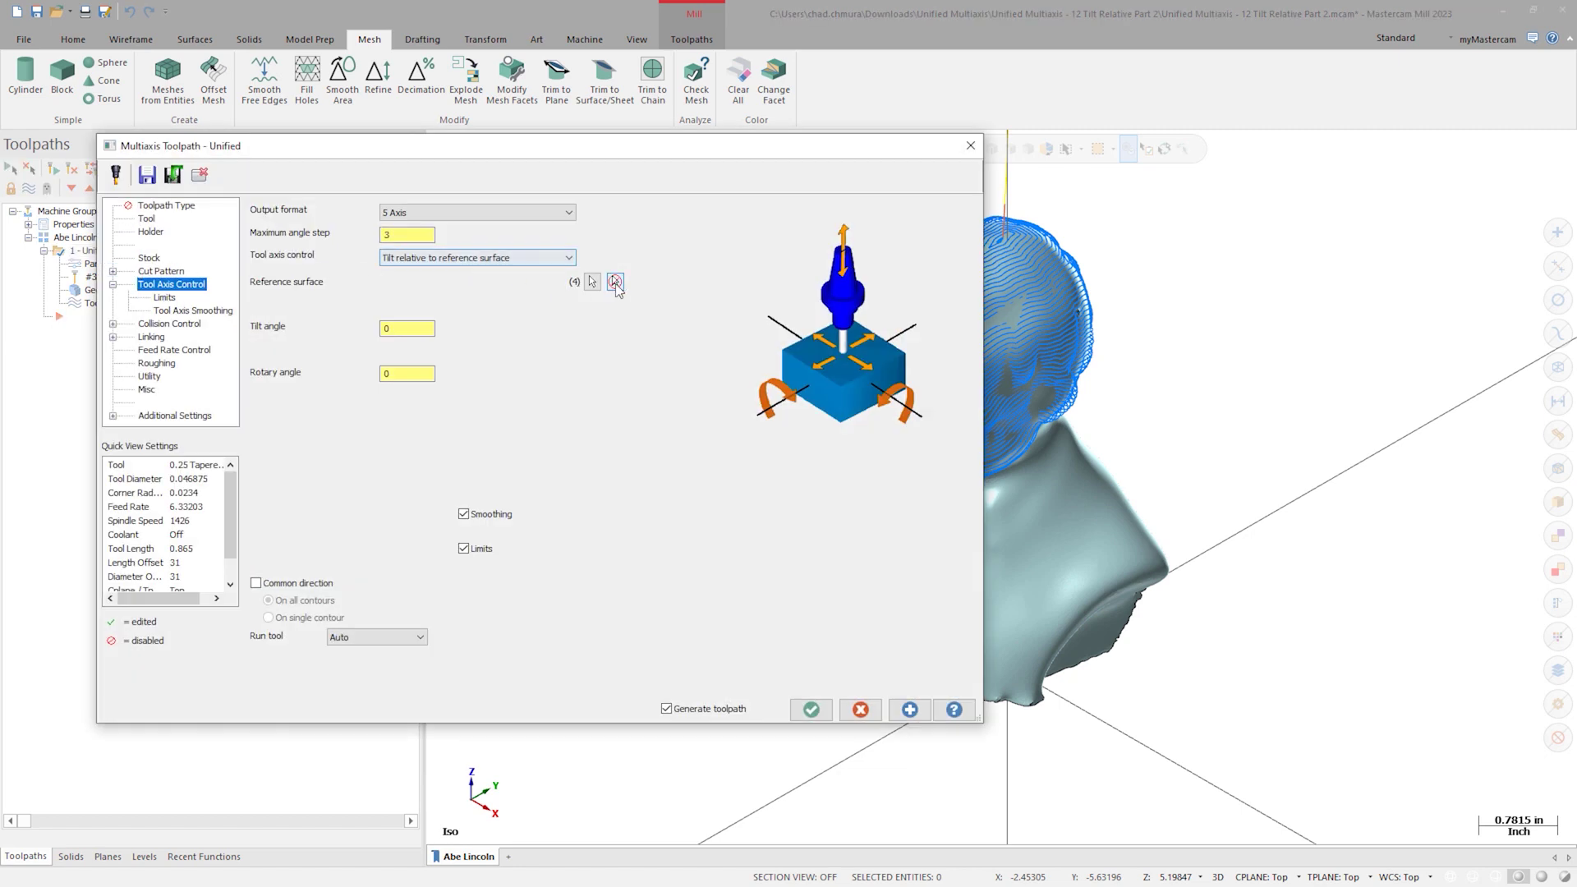
pyautogui.click(592, 282)
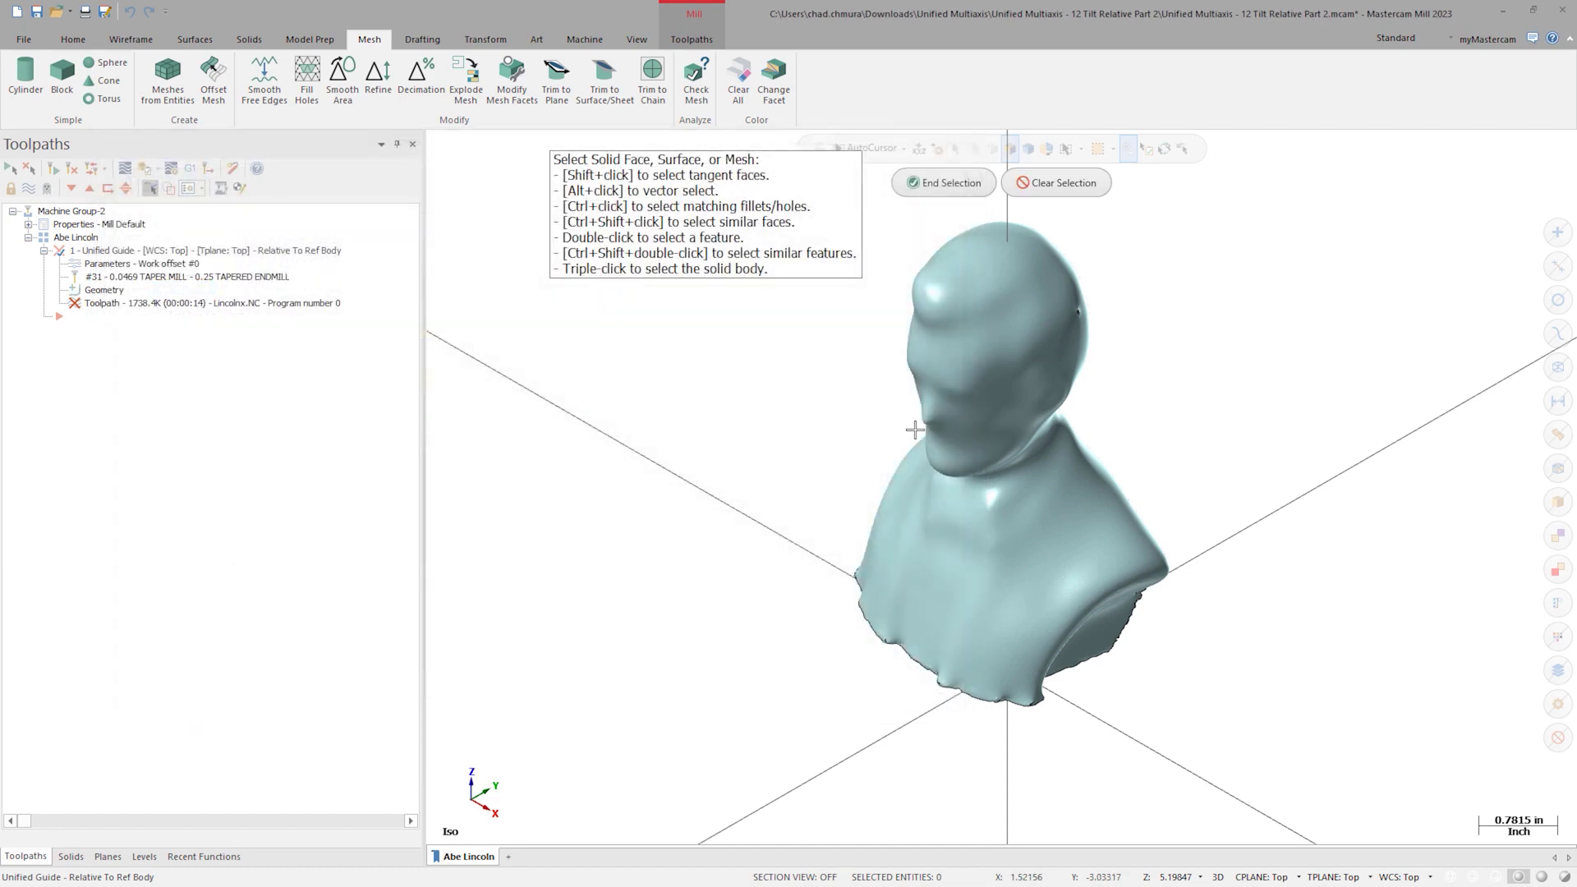
pyautogui.click(946, 183)
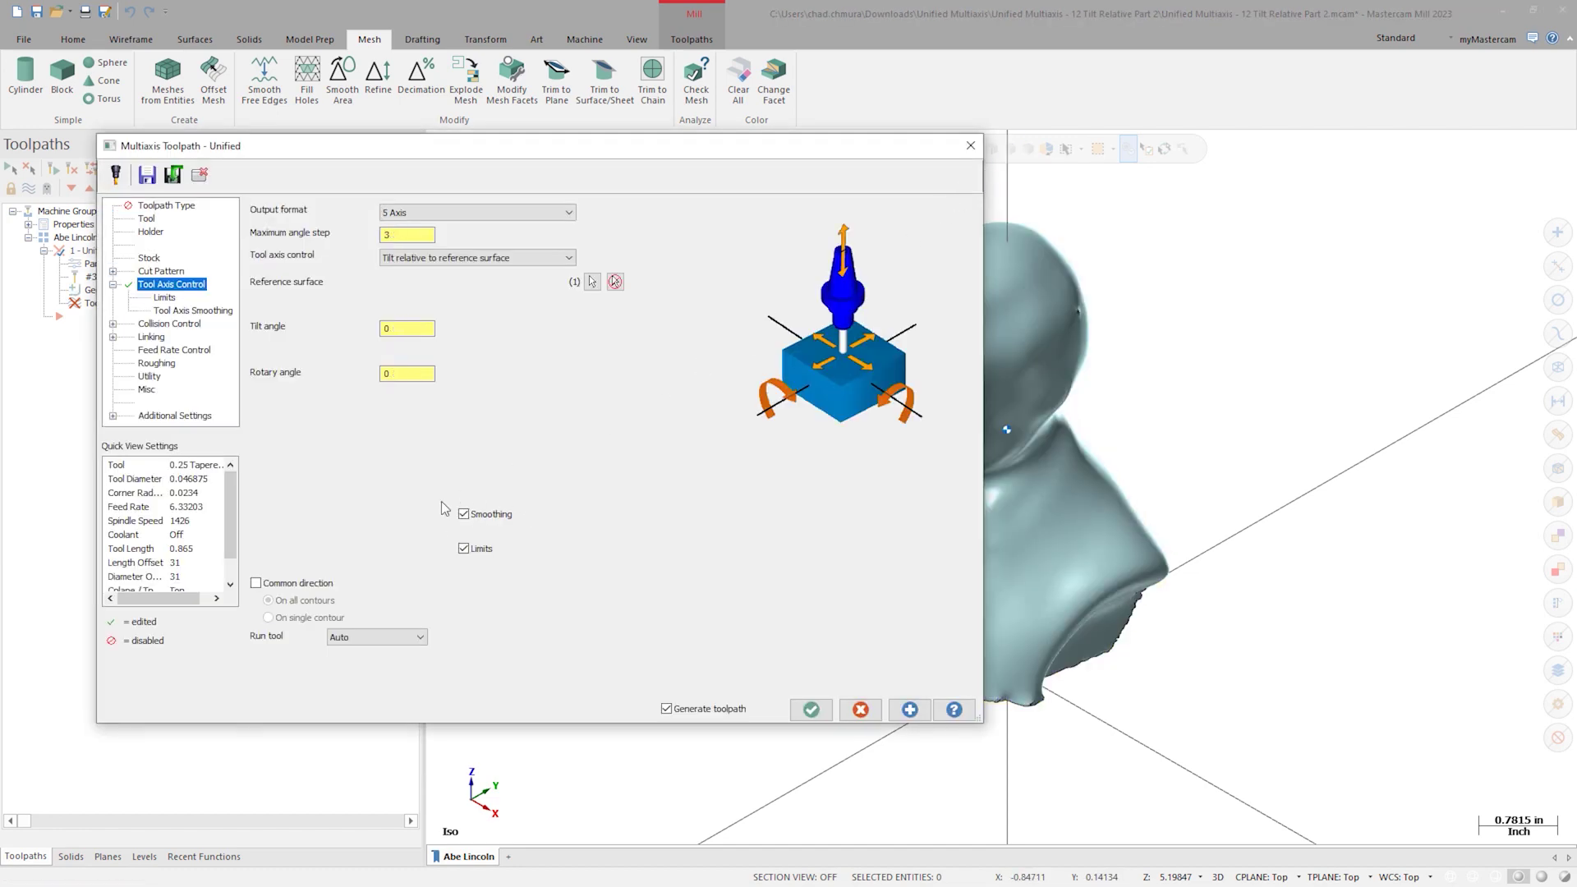
pyautogui.click(811, 710)
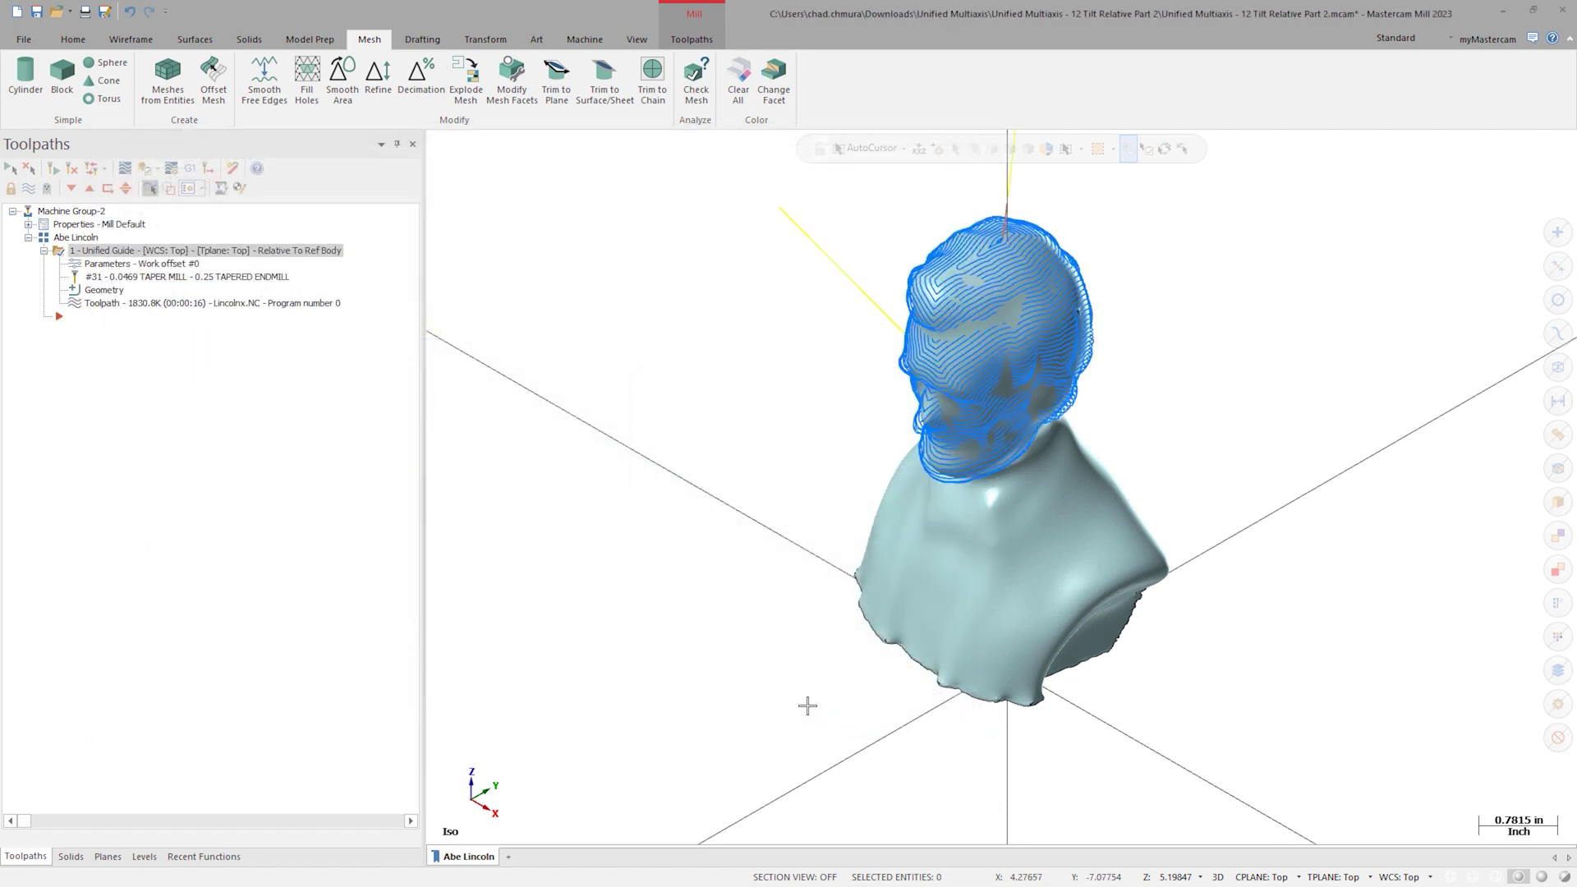
# Make Abe Lincoln Body level 20 current, hide level 24, and backplot the toolpath.
pyautogui.click(145, 854)
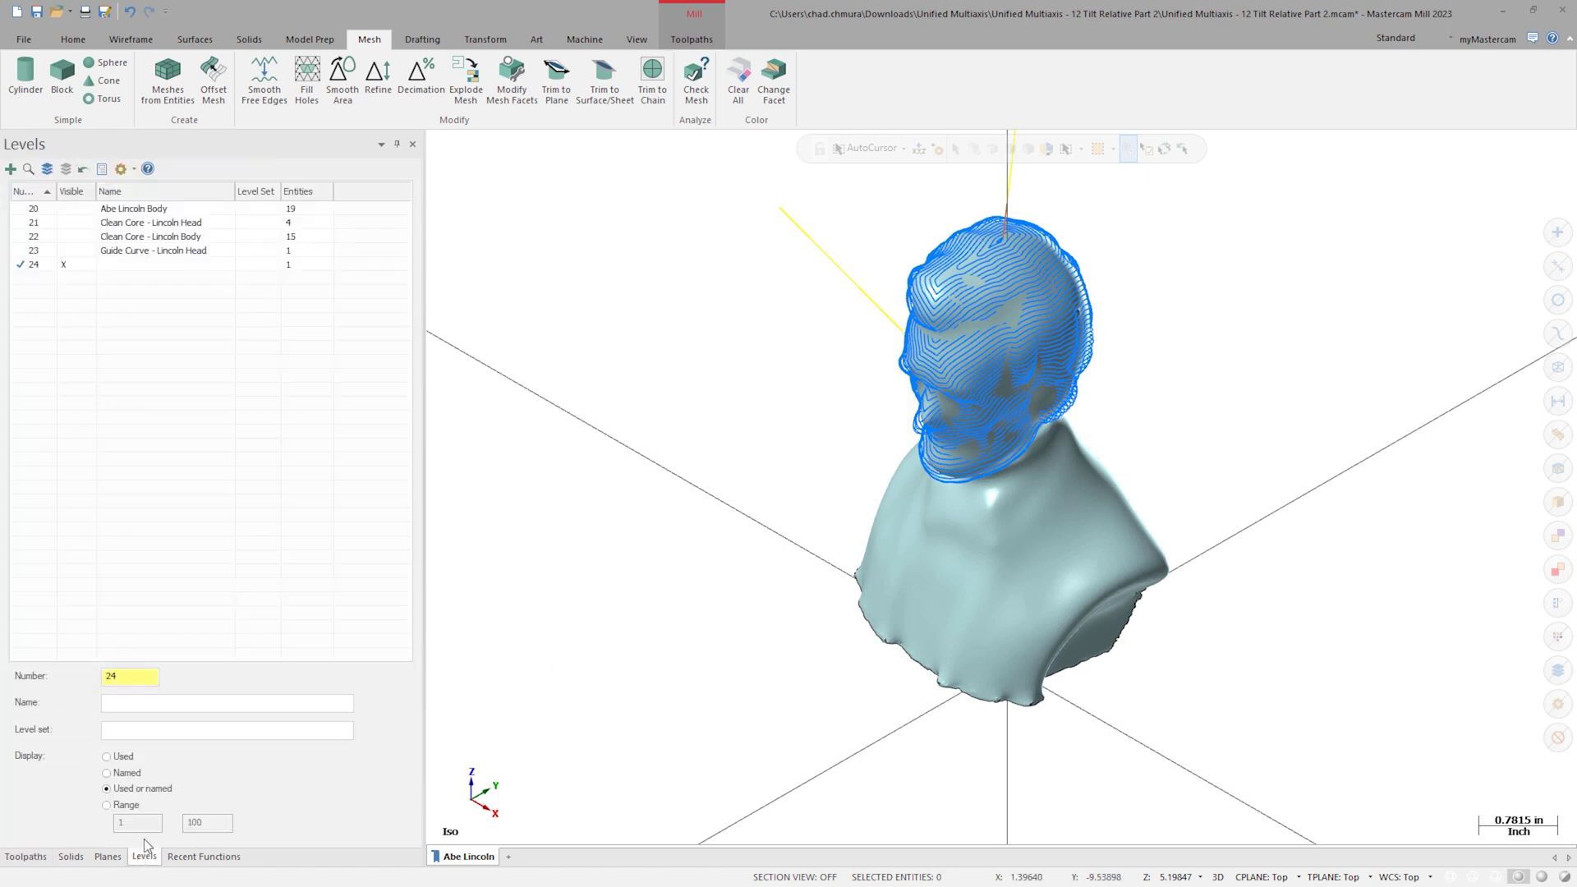
pyautogui.click(53, 209)
pyautogui.click(61, 265)
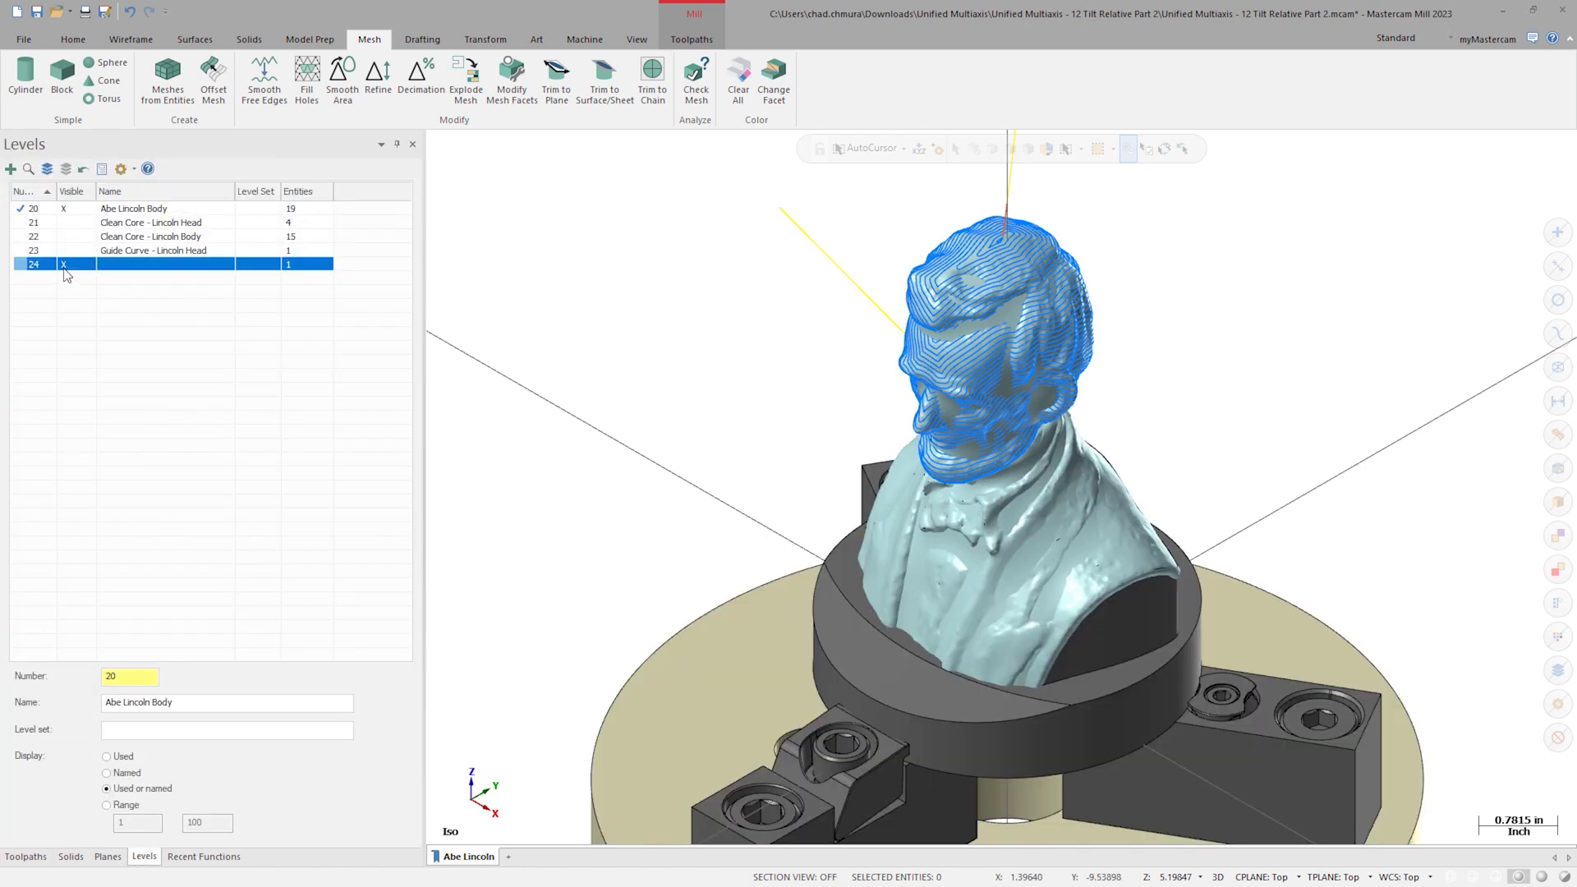
pyautogui.click(24, 854)
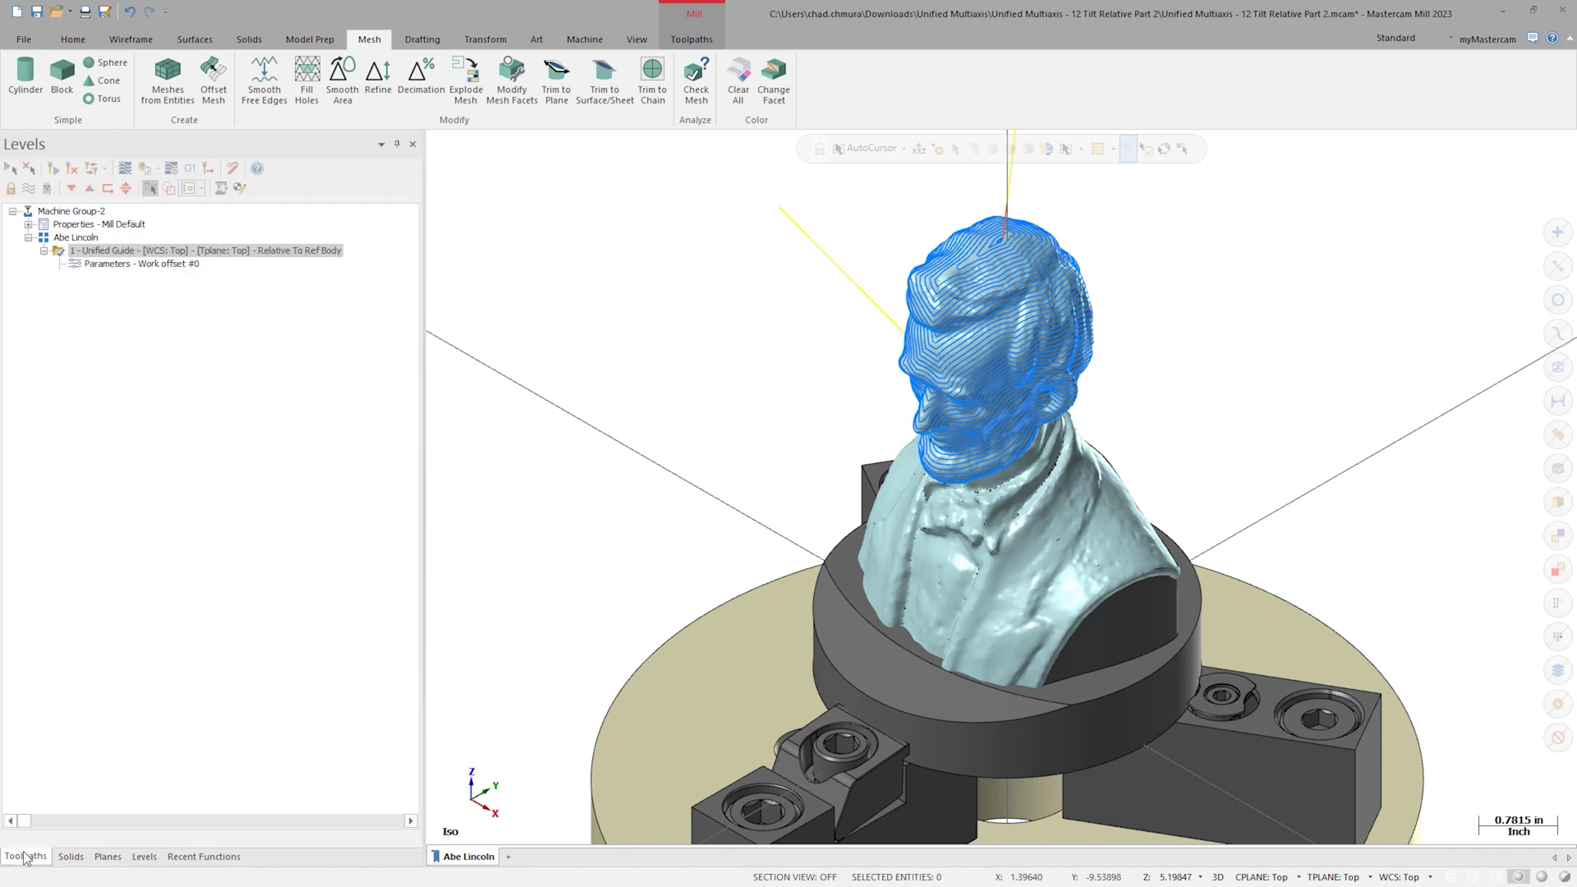
pyautogui.click(124, 188)
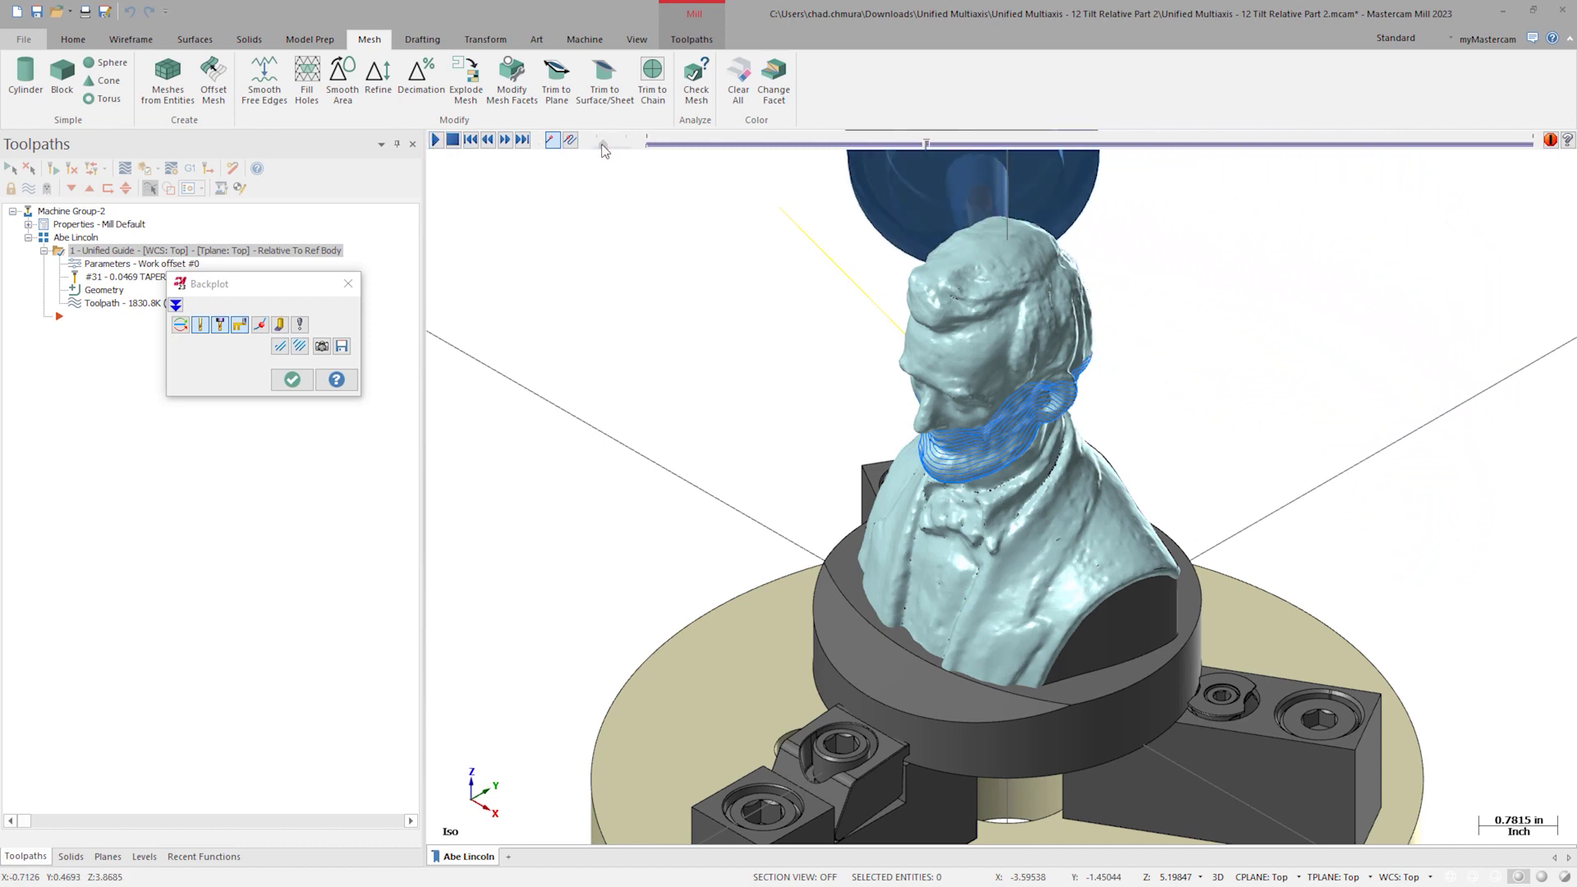
pyautogui.scroll(-3, 875, 377)
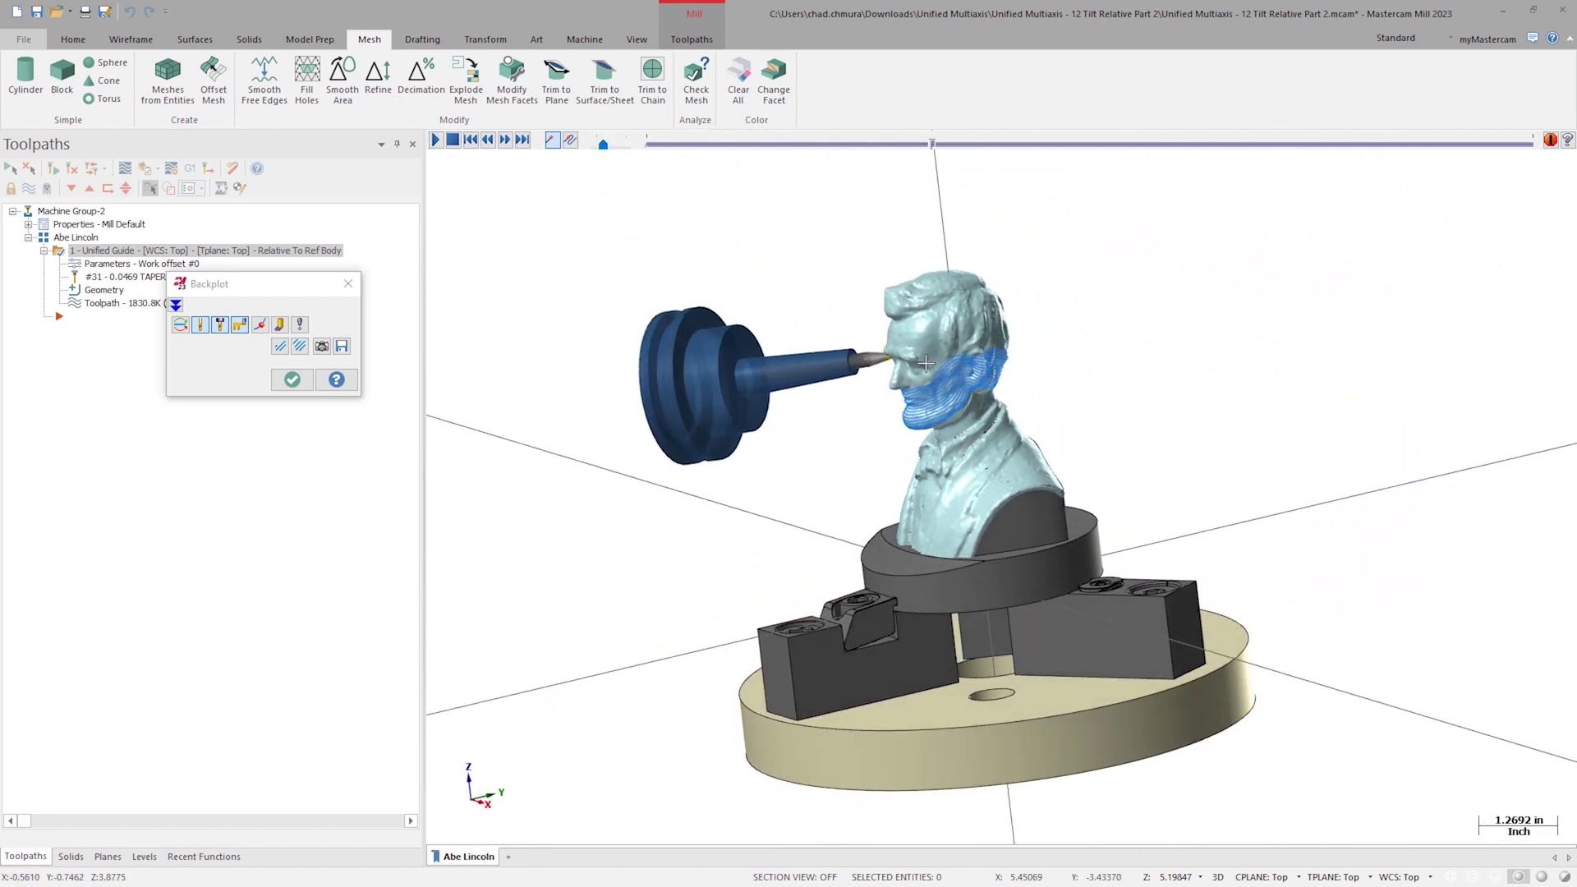
pyautogui.scroll(3, 924, 361)
pyautogui.scroll(2, 887, 355)
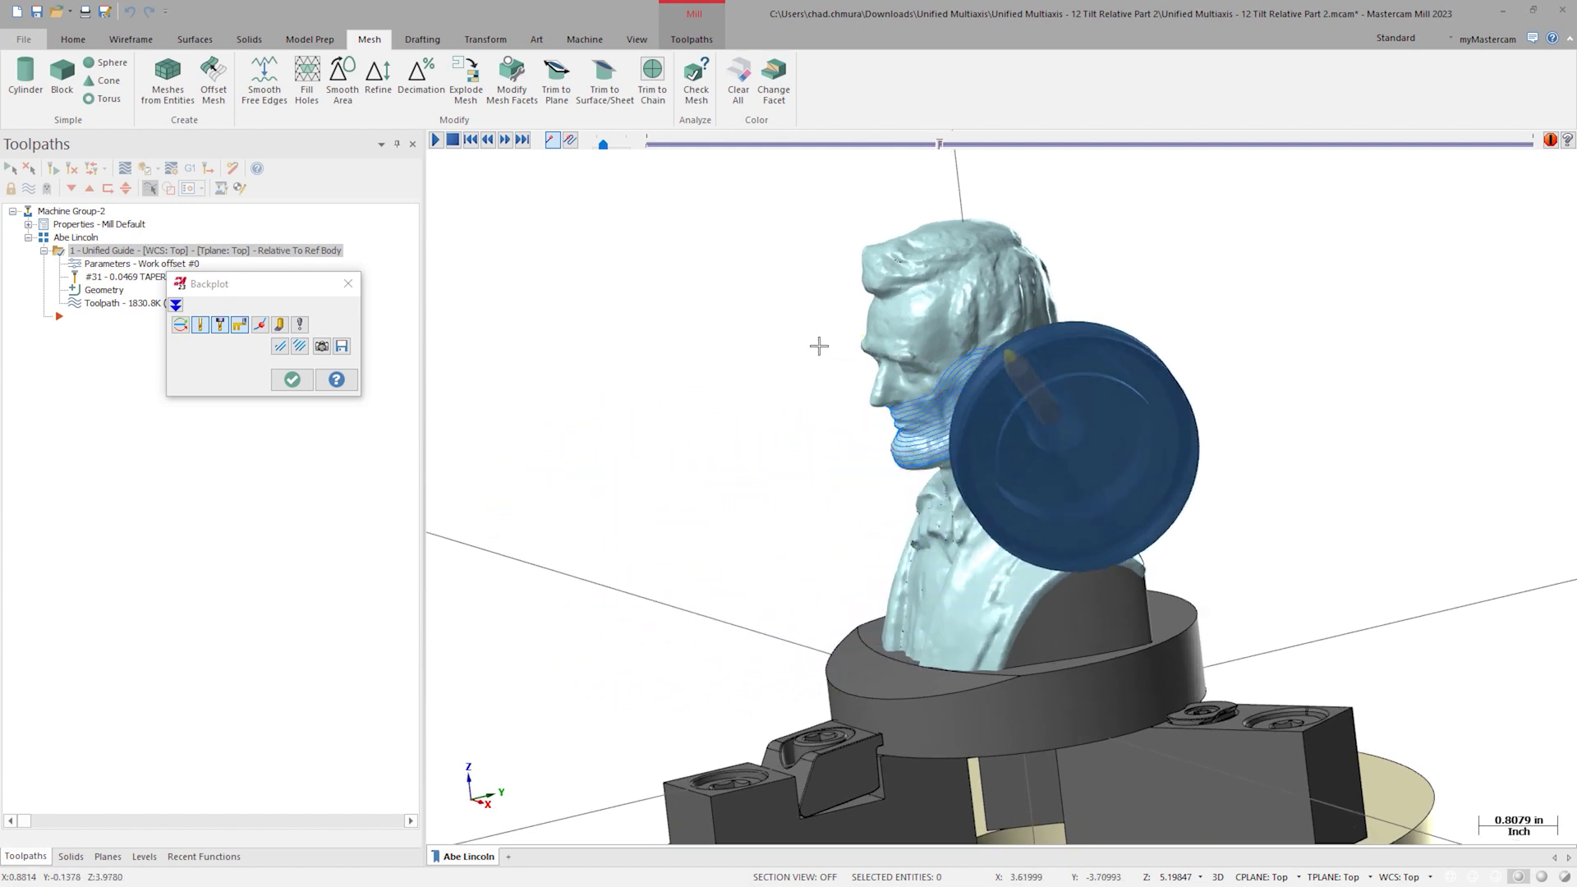